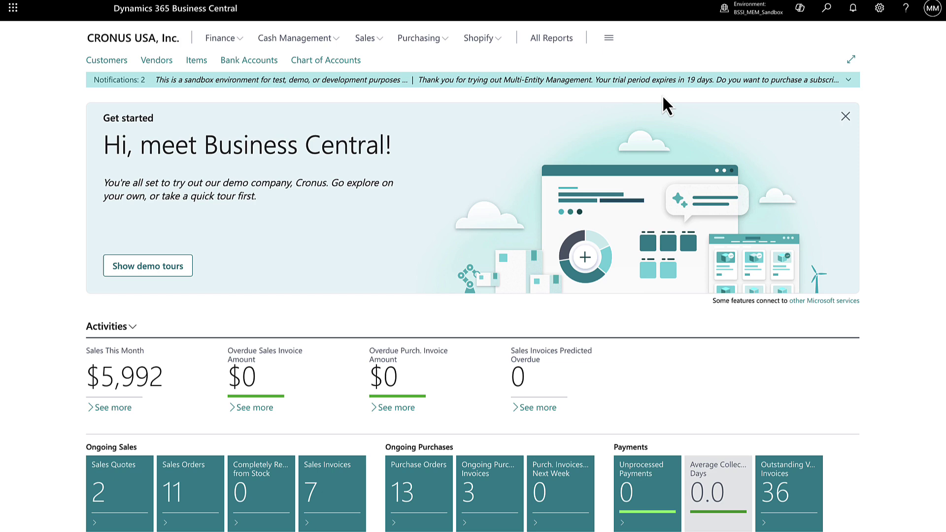
Find the Multi-Entity Management (NA) extension in Extension Management and open its settings
{"action": "left_click", "coordinate": [827, 8]}
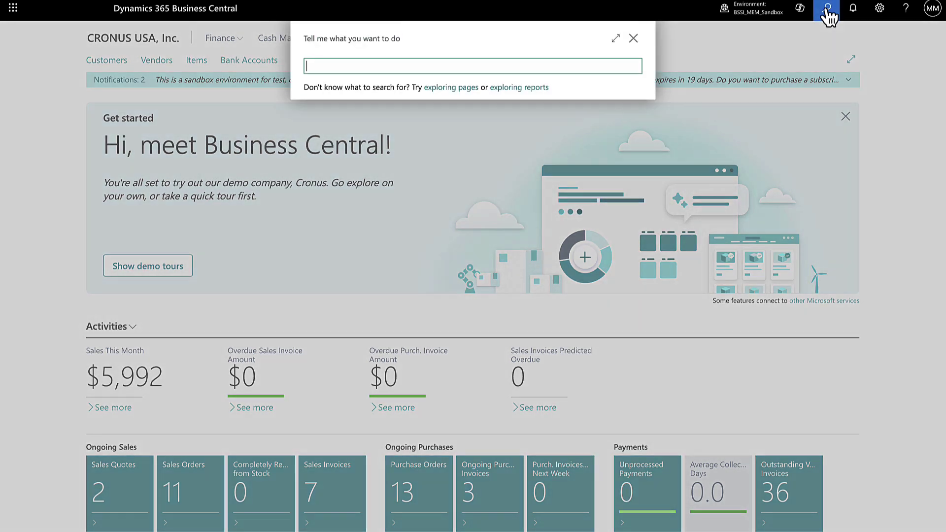
{"action": "type", "text": "extensions"}
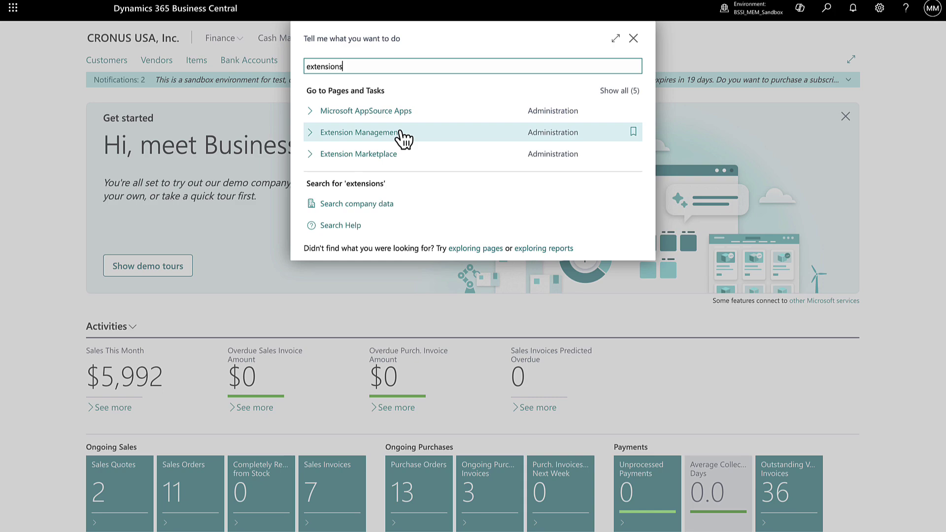
{"action": "left_click", "coordinate": [403, 138]}
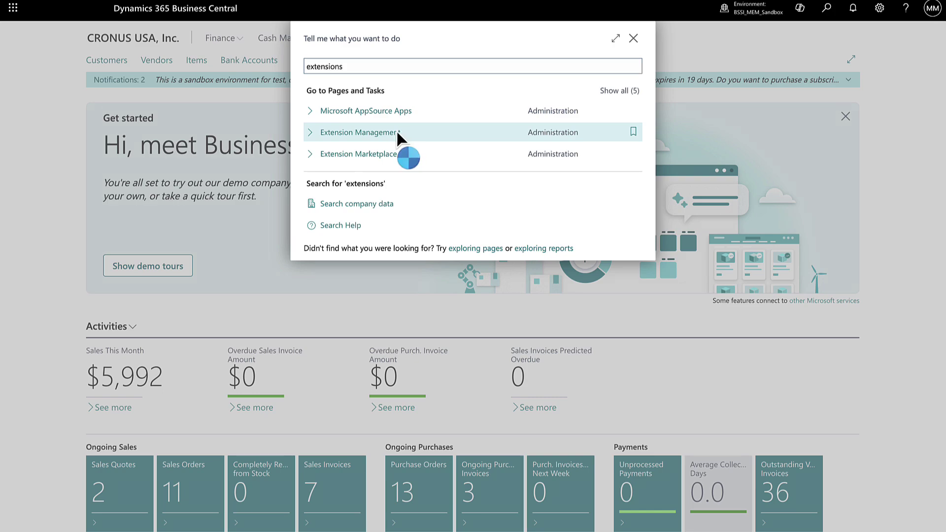
{"action": "scroll", "coordinate": [449, 239], "scroll_direction": "down", "scroll_amount": 20}
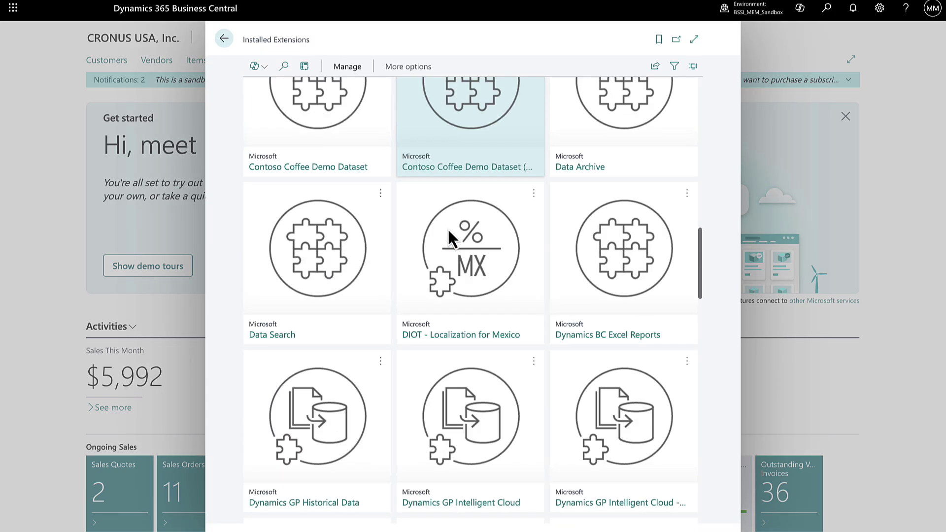
{"action": "scroll", "coordinate": [448, 227], "scroll_direction": "down", "scroll_amount": 15}
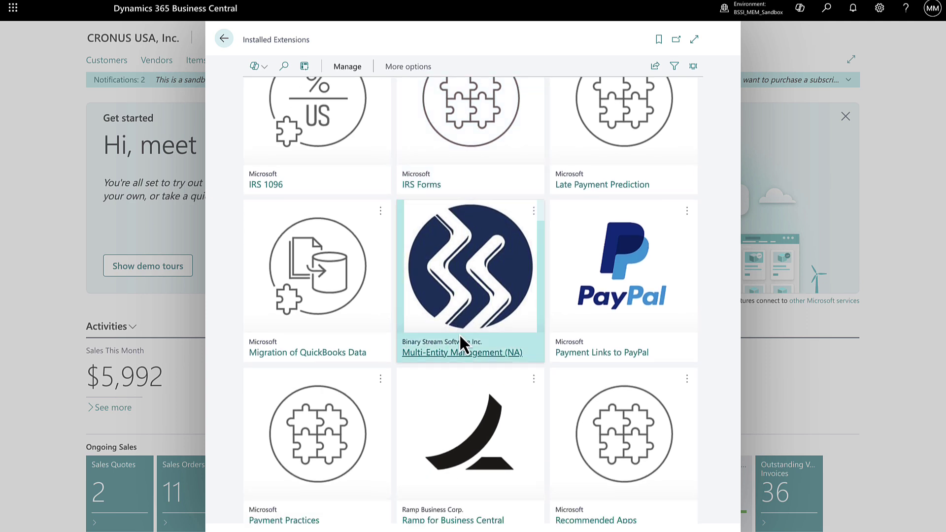
{"action": "left_click", "coordinate": [461, 357]}
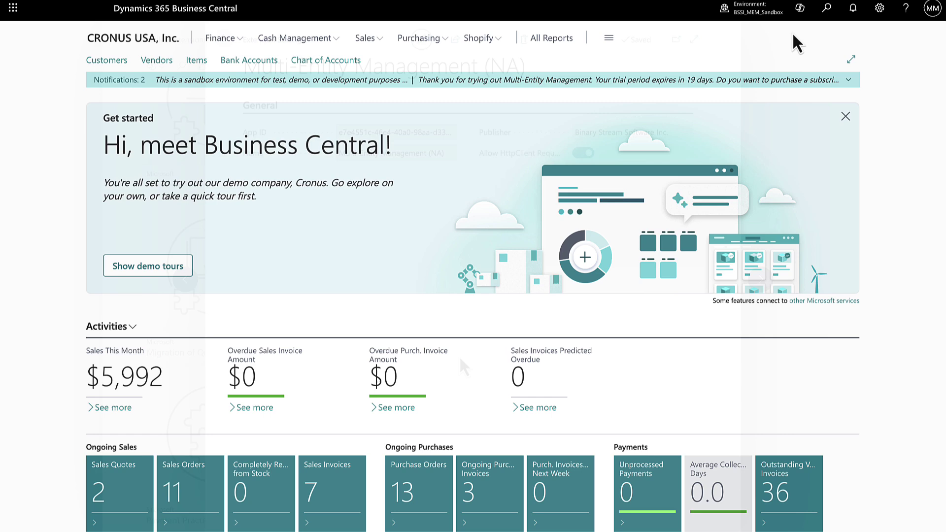
Open MEM Multi-Entity Management Setup and browse the company entity dimension values
{"action": "left_click", "coordinate": [828, 15]}
{"action": "type", "text": "multi"}
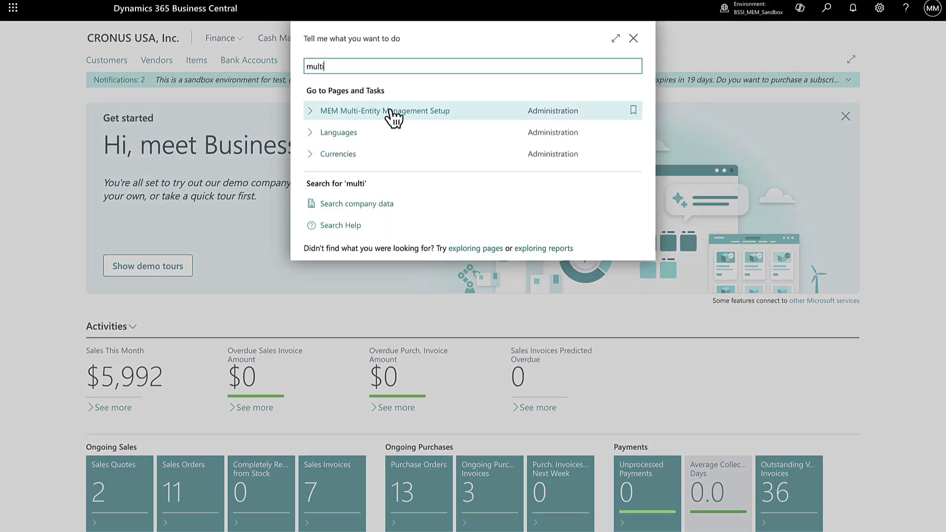
{"action": "left_click", "coordinate": [389, 111]}
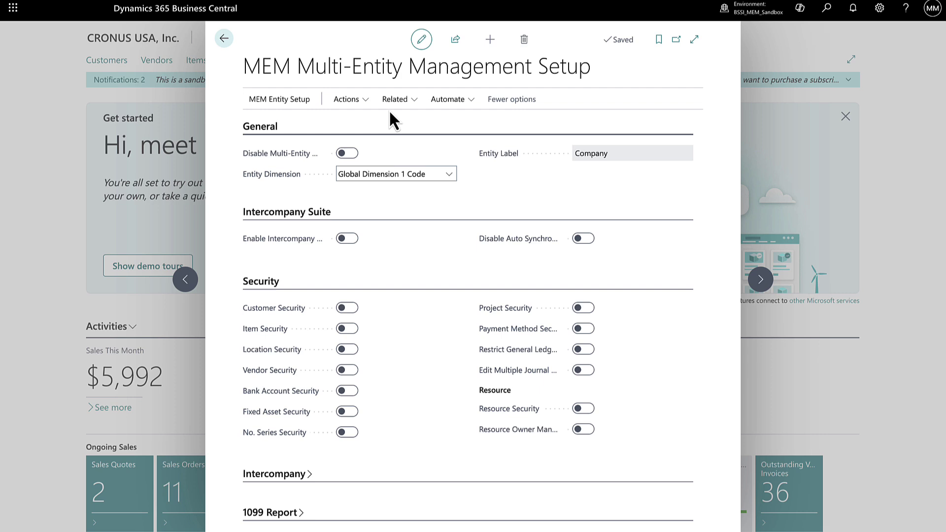
{"action": "left_click", "coordinate": [274, 100]}
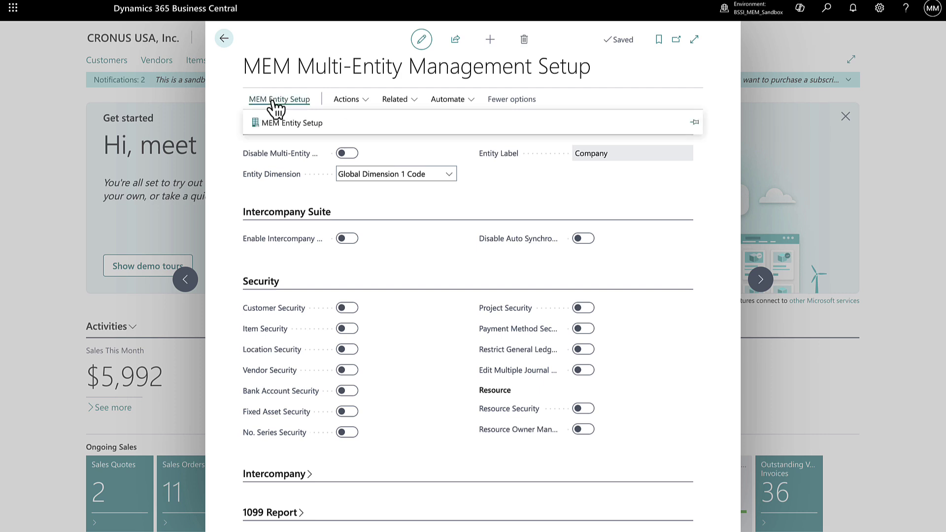
{"action": "left_click", "coordinate": [285, 124]}
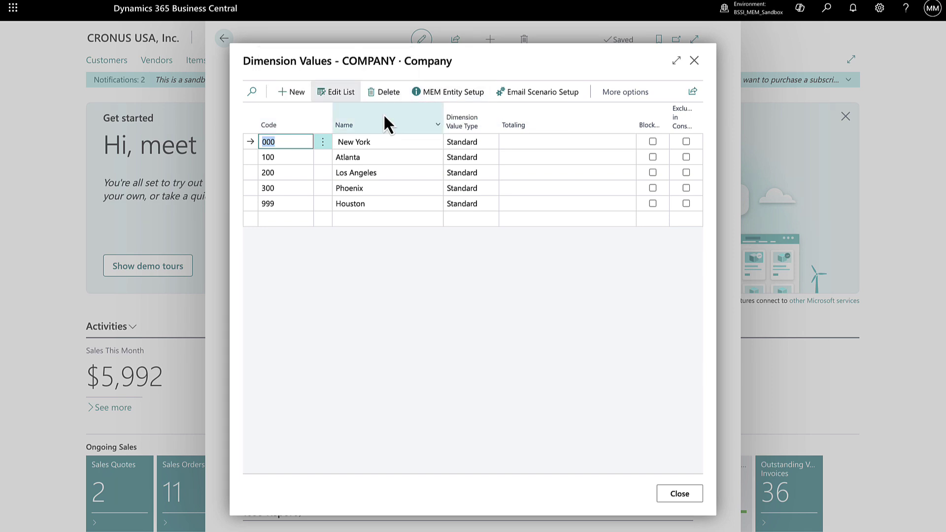
{"action": "left_click", "coordinate": [318, 274]}
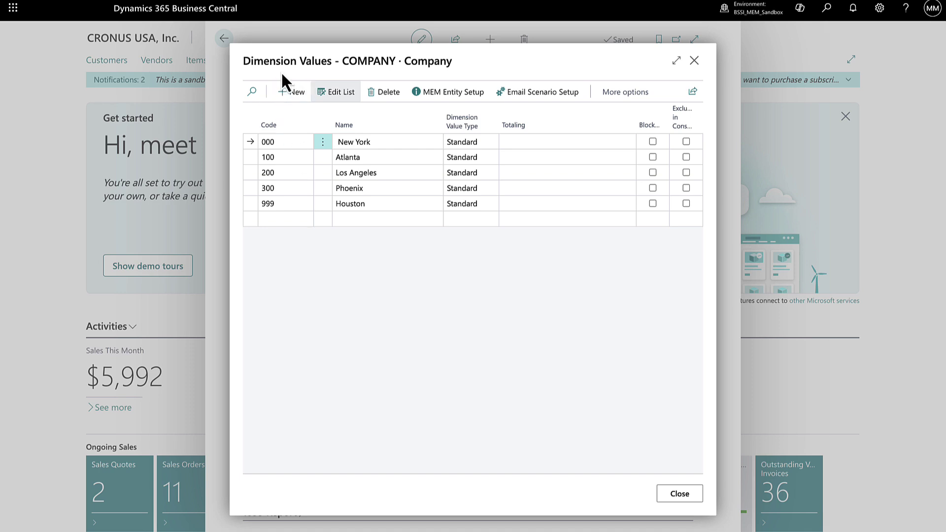
Add the Atlanta entity (code 100), review its entity setup card, and return home
{"action": "left_click", "coordinate": [288, 91]}
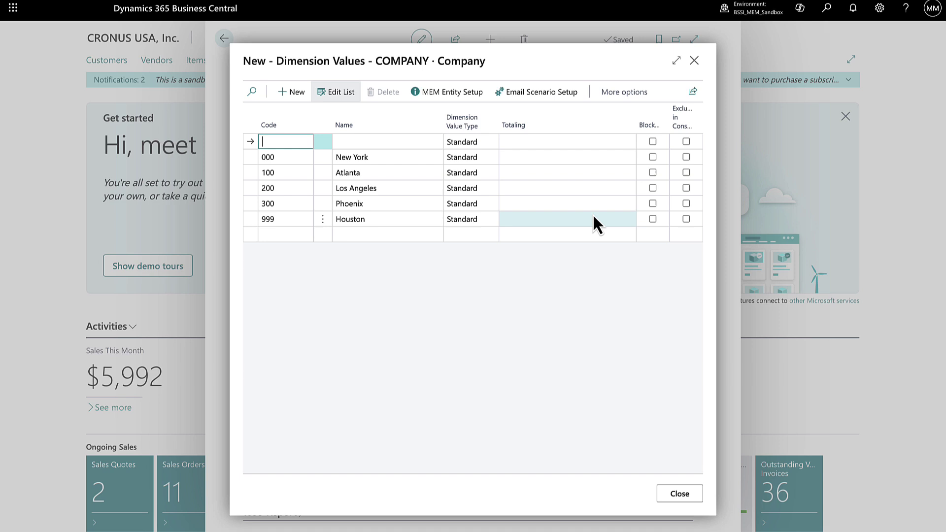
{"action": "left_click", "coordinate": [250, 174]}
{"action": "left_click", "coordinate": [429, 94]}
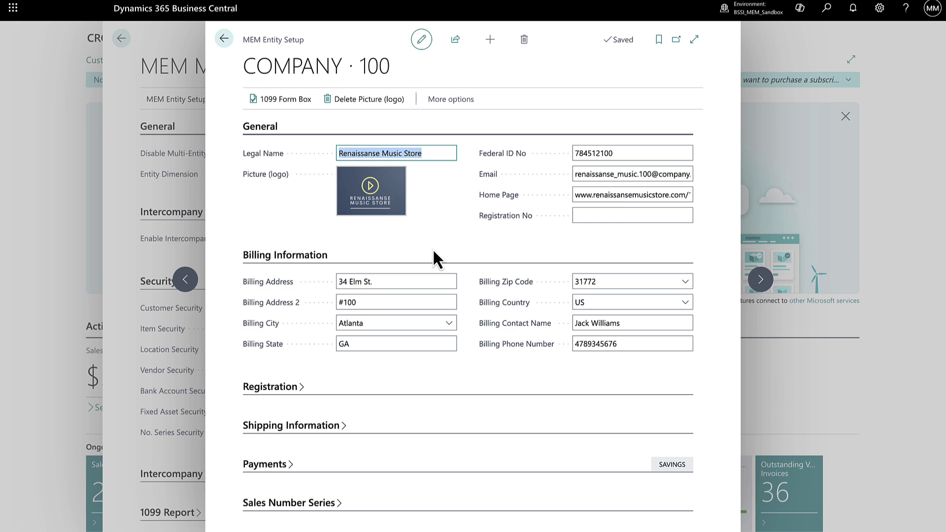
{"action": "key", "text": "Escape"}
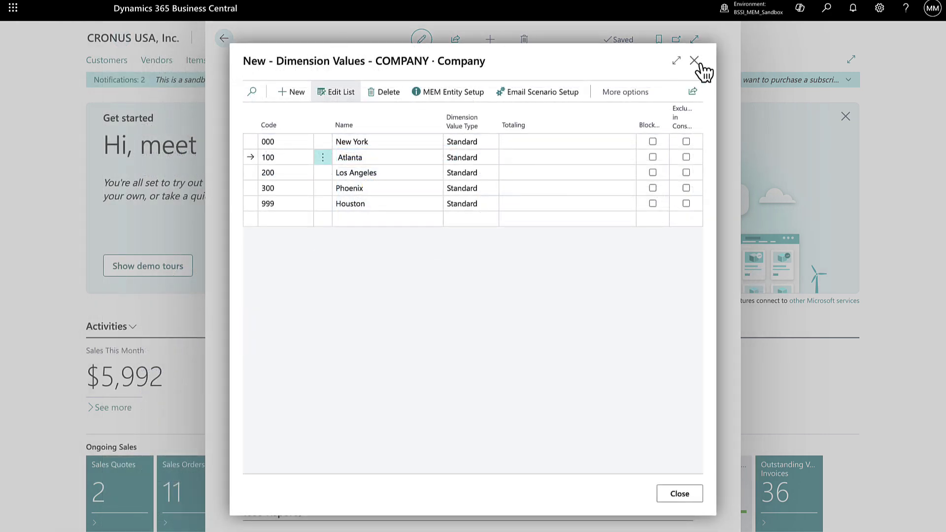
{"action": "left_click", "coordinate": [694, 61]}
{"action": "left_click", "coordinate": [225, 38]}
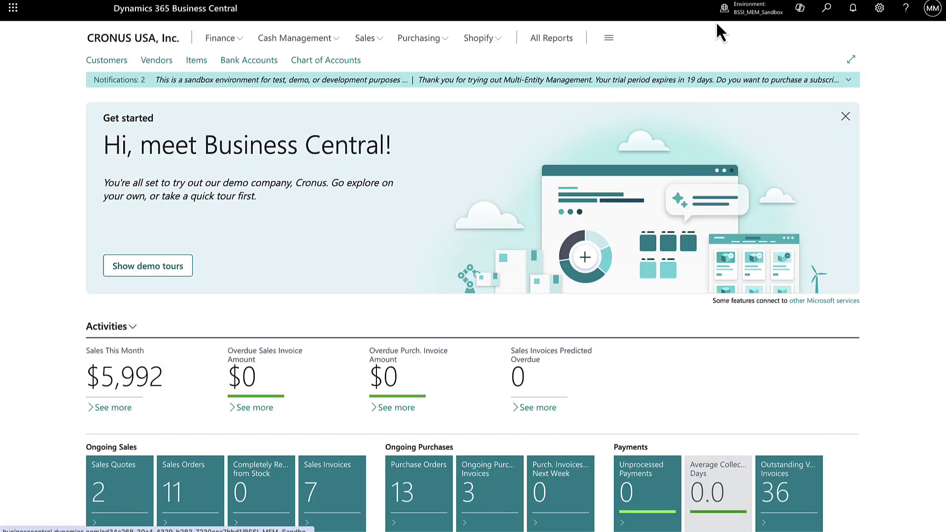
In MEM User Security Setup, try per-entity security direction, then revert it to per user
{"action": "left_click", "coordinate": [826, 8]}
{"action": "type", "text": "user secur"}
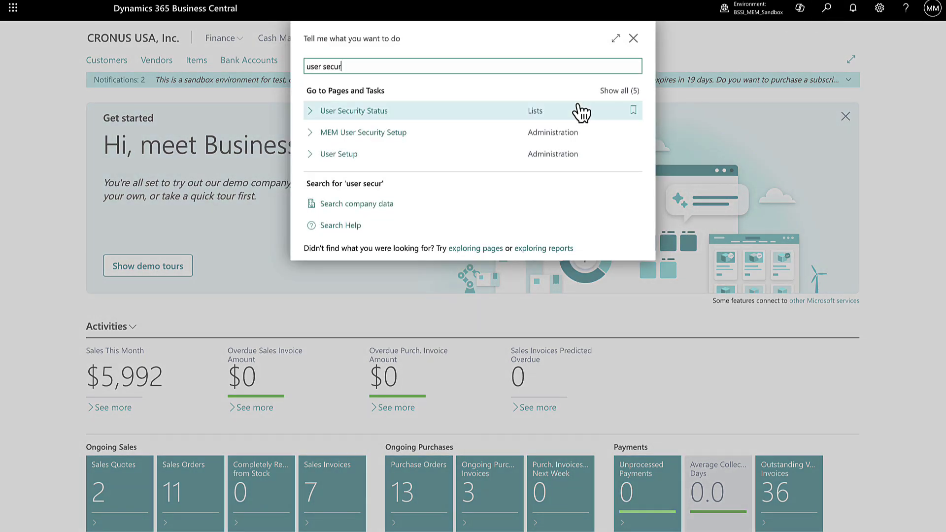
{"action": "left_click", "coordinate": [387, 133]}
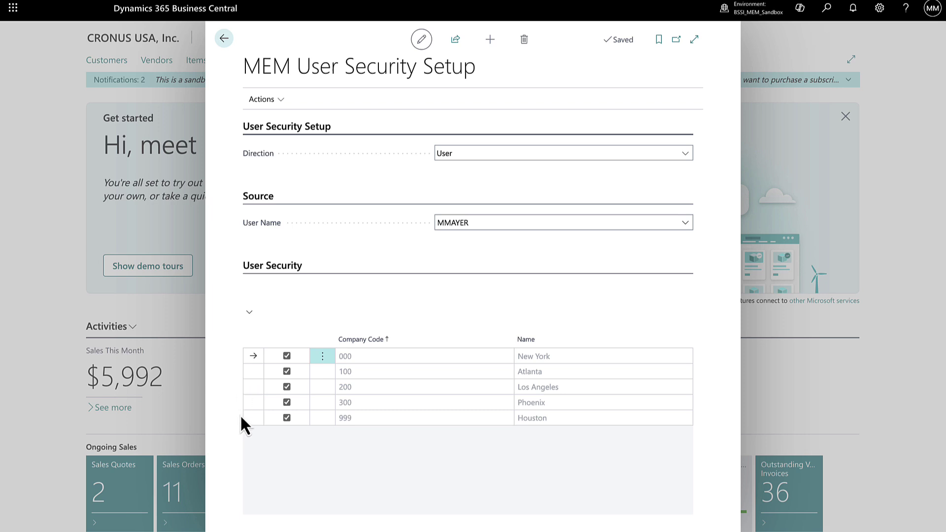
{"action": "left_click", "coordinate": [493, 152]}
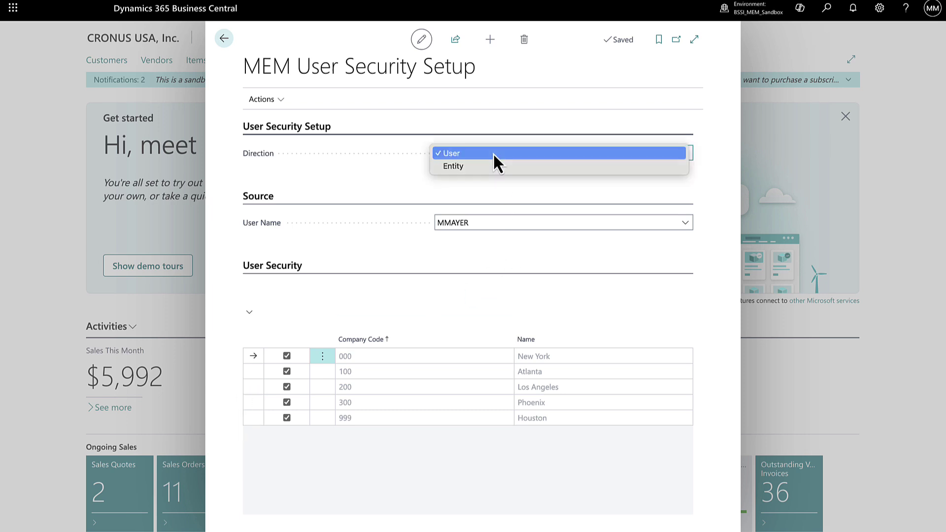
{"action": "left_click", "coordinate": [489, 165]}
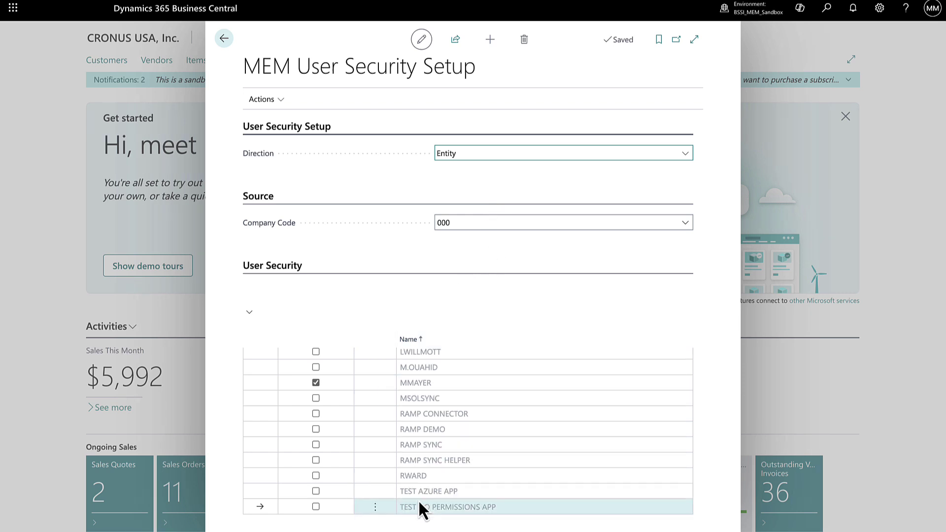
{"action": "left_click", "coordinate": [685, 224]}
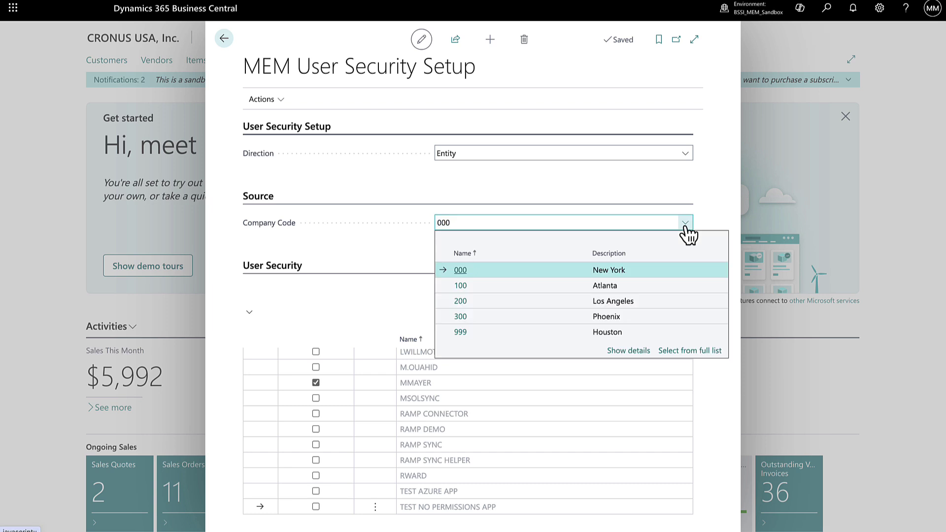
{"action": "left_click", "coordinate": [699, 220]}
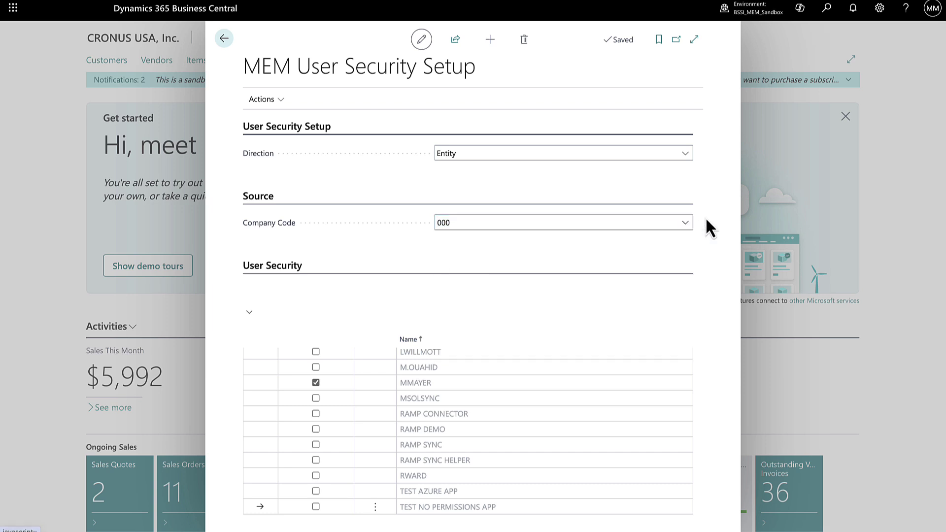
{"action": "left_click", "coordinate": [665, 157]}
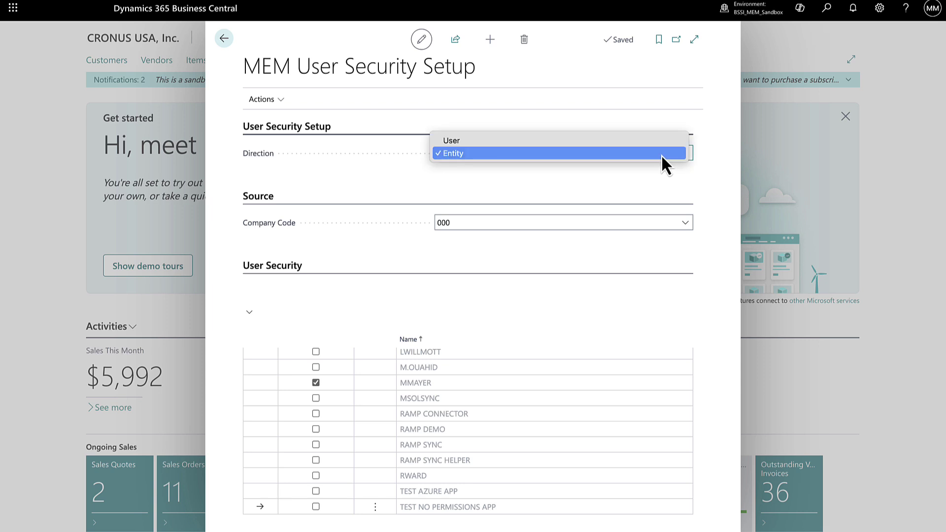
{"action": "left_click", "coordinate": [609, 139]}
{"action": "left_click", "coordinate": [224, 39]}
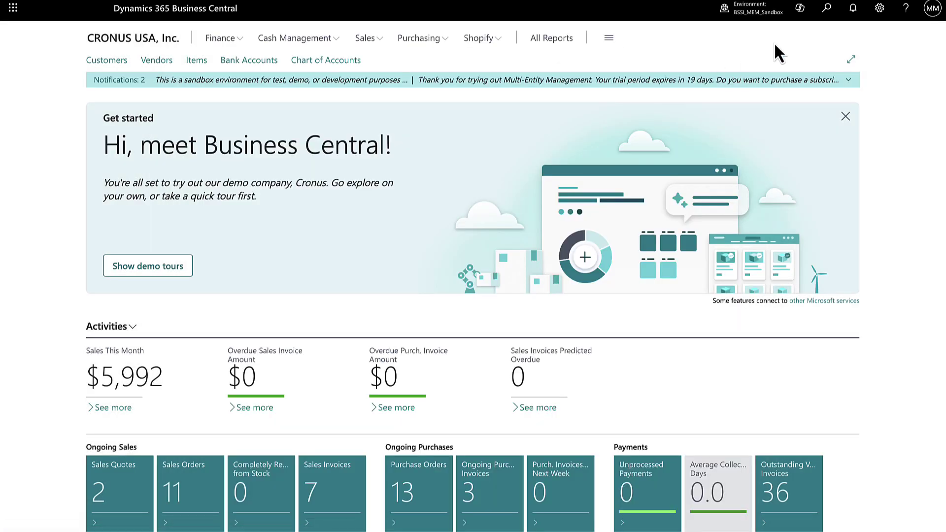
Turn on Vendor Security in MEM Multi-Entity Management Setup via search 'multi e'
{"action": "left_click", "coordinate": [833, 11]}
{"action": "type", "text": "multi e"}
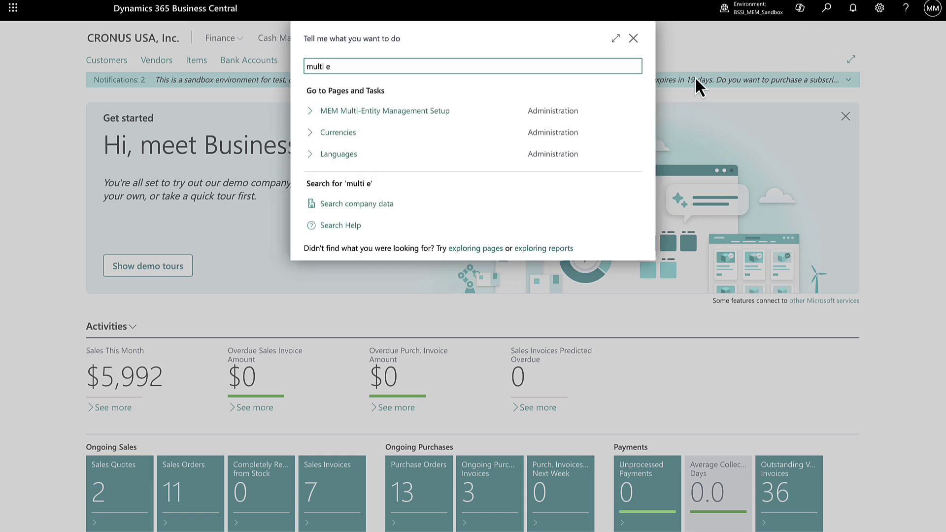
{"action": "left_click", "coordinate": [436, 110]}
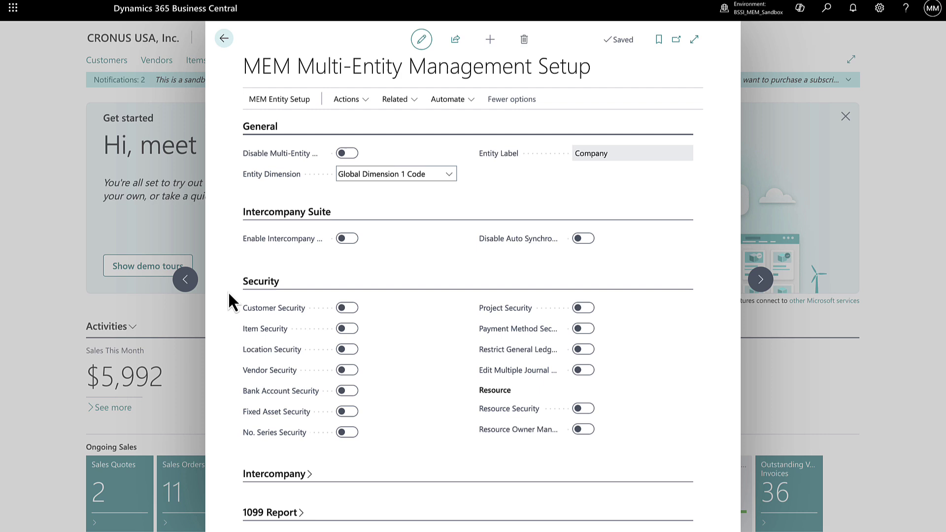
{"action": "left_click", "coordinate": [342, 370]}
{"action": "left_click", "coordinate": [215, 387]}
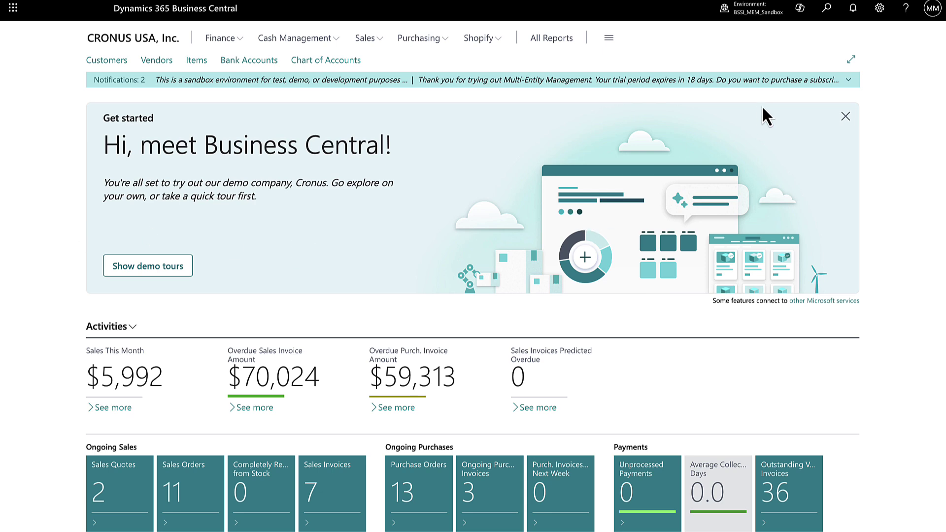
On MEM Master Security, select Vendor master records for company code 200, Los Angeles
{"action": "left_click", "coordinate": [828, 11]}
{"action": "type", "text": "ma"}
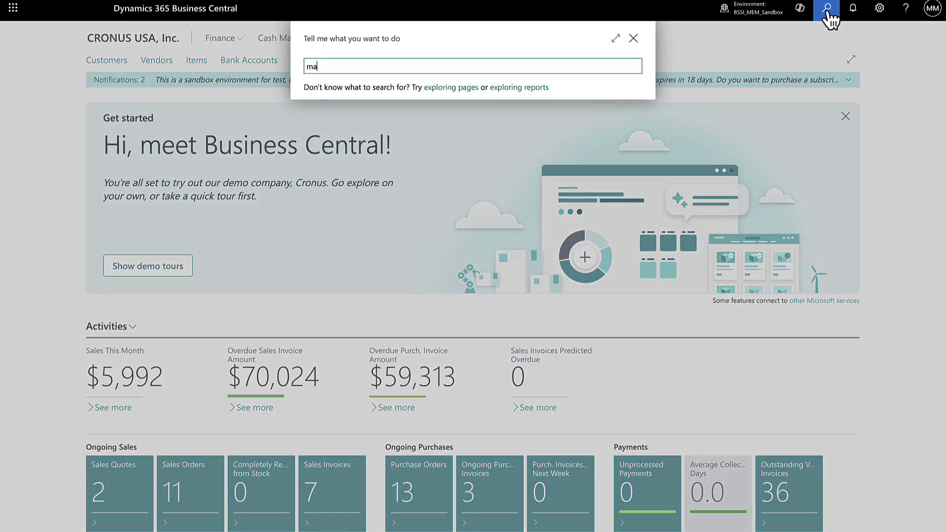
{"action": "type", "text": "ster"}
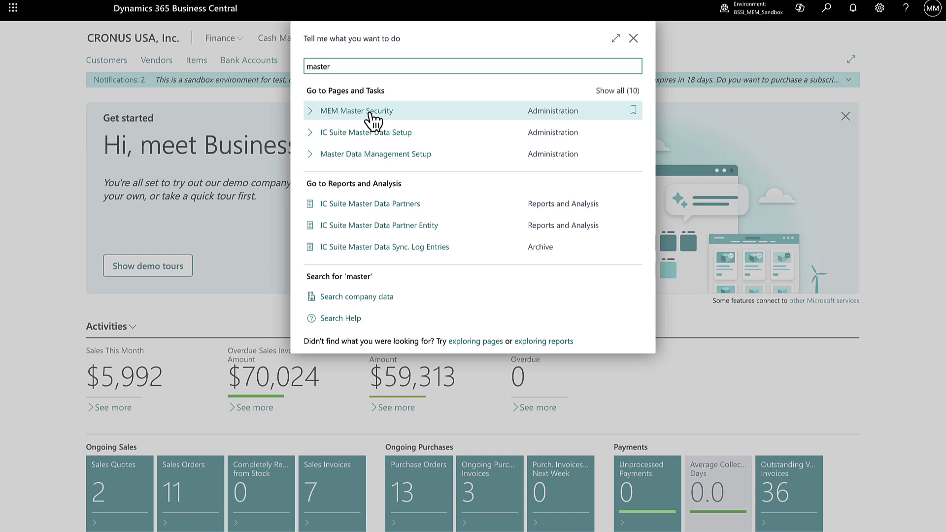
{"action": "left_click", "coordinate": [357, 111]}
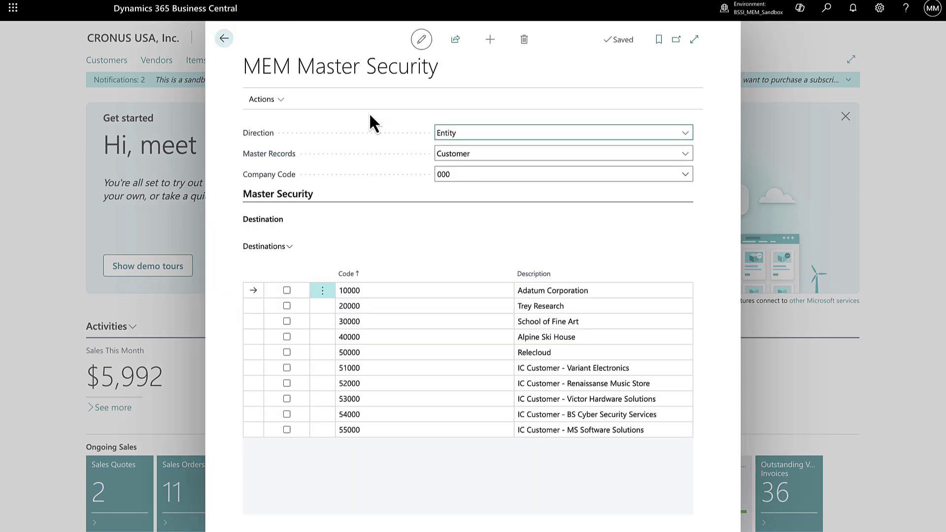
{"action": "left_click", "coordinate": [482, 155]}
{"action": "left_click", "coordinate": [481, 167]}
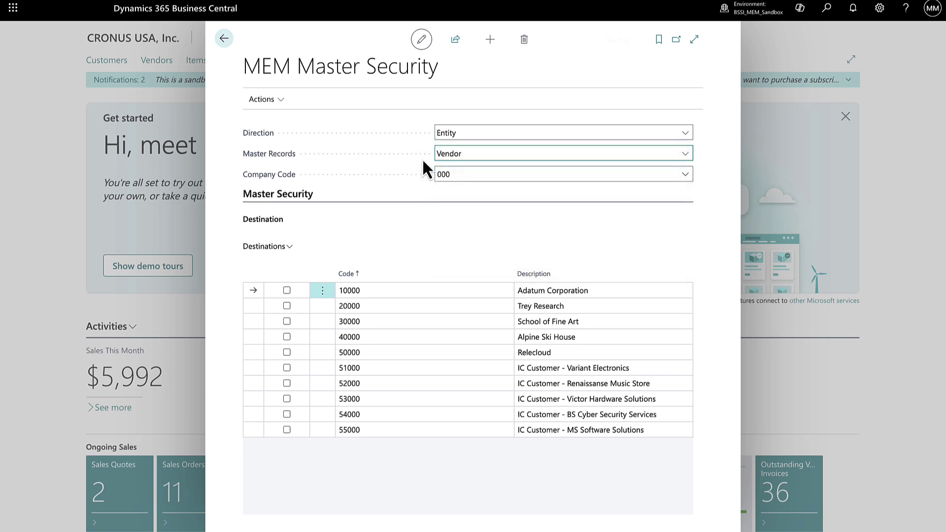
{"action": "left_click", "coordinate": [692, 175]}
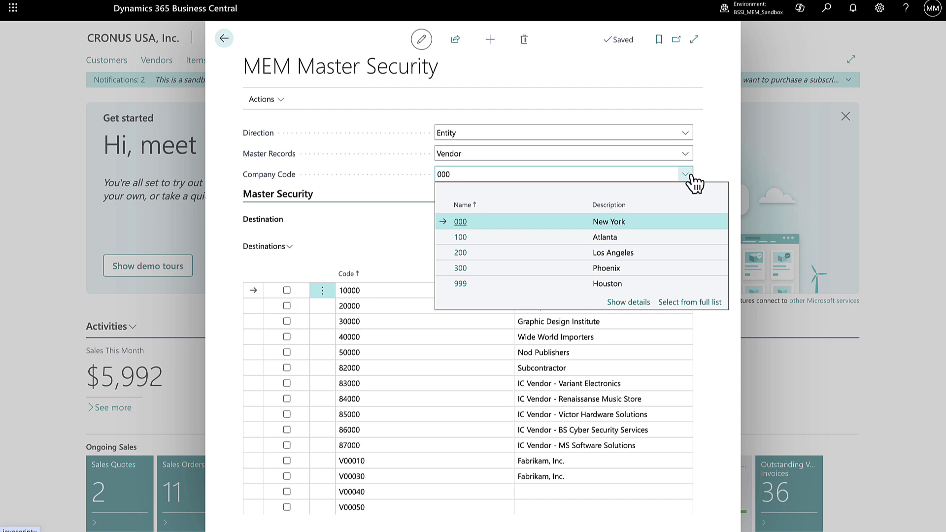
{"action": "left_click", "coordinate": [620, 252]}
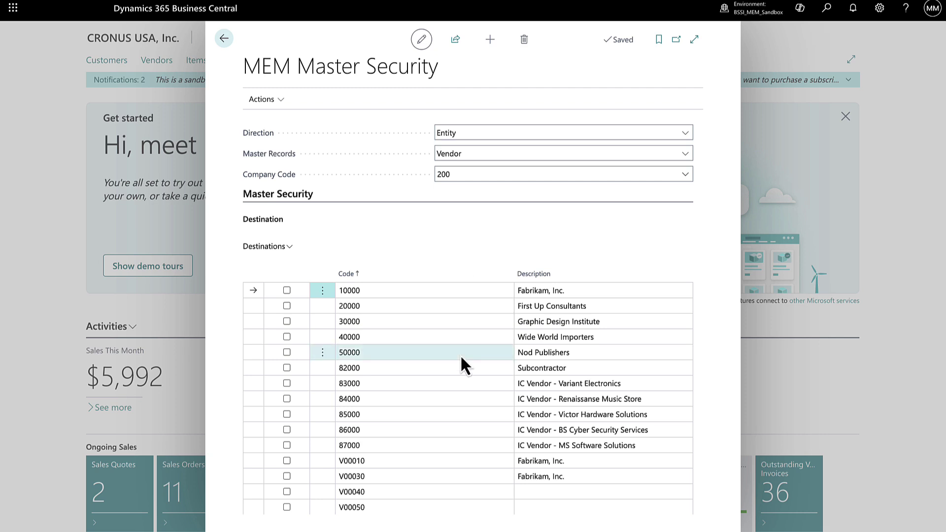
Tick vendors V00150 Slack, V00110 Deckhand and V00100 Salesforce as destinations
{"action": "scroll", "coordinate": [461, 355], "scroll_direction": "down", "scroll_amount": 3}
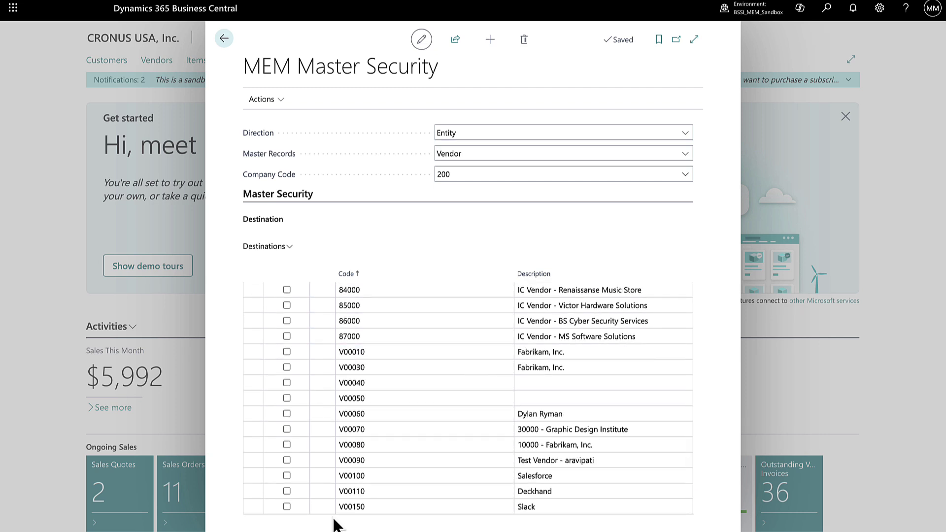
{"action": "left_click", "coordinate": [287, 507]}
{"action": "left_click", "coordinate": [287, 491]}
{"action": "left_click", "coordinate": [287, 476]}
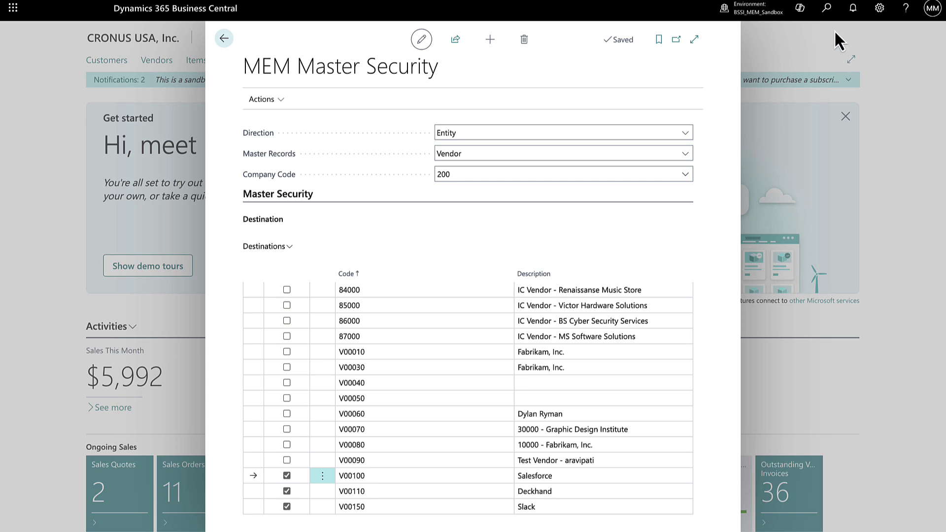
In General Journals, set the company 200 vendor line's Account No. to V00100 Salesforce
{"action": "left_click", "coordinate": [828, 9]}
{"action": "type", "text": "general "}
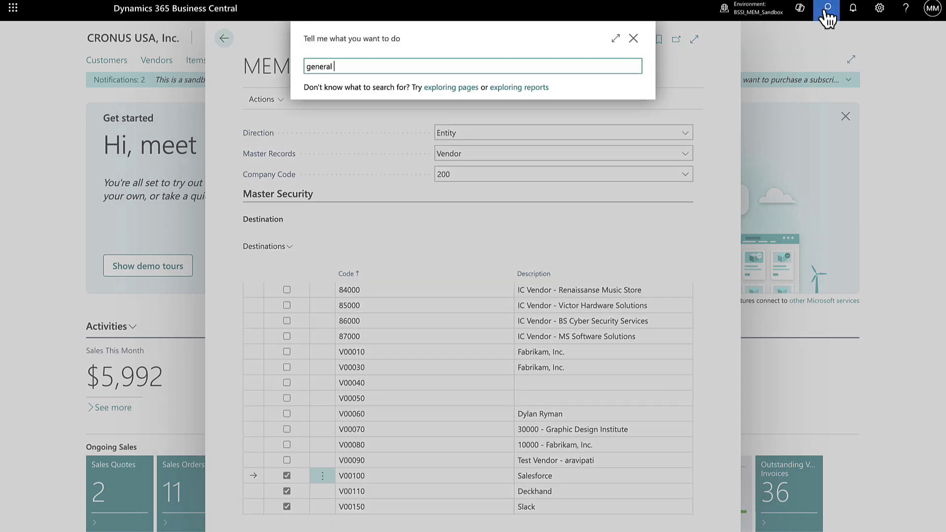
{"action": "type", "text": "jo"}
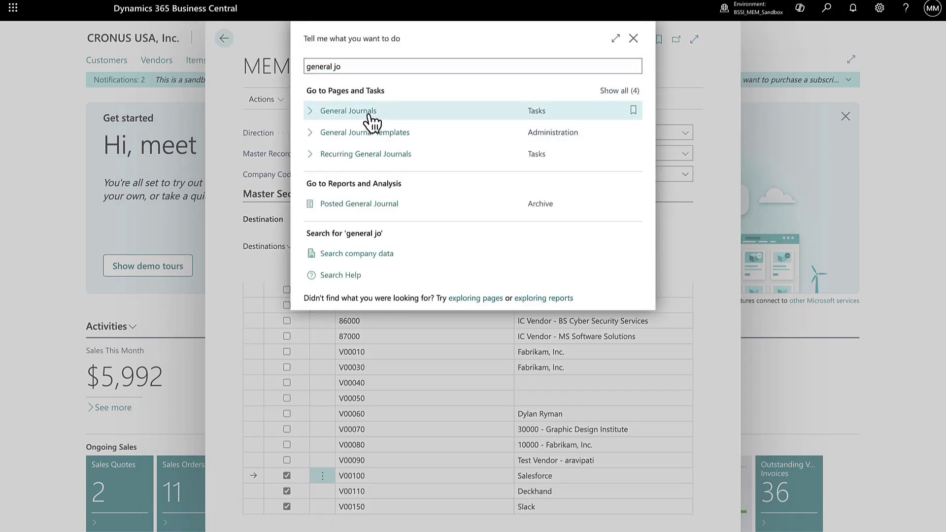
{"action": "left_click", "coordinate": [373, 122]}
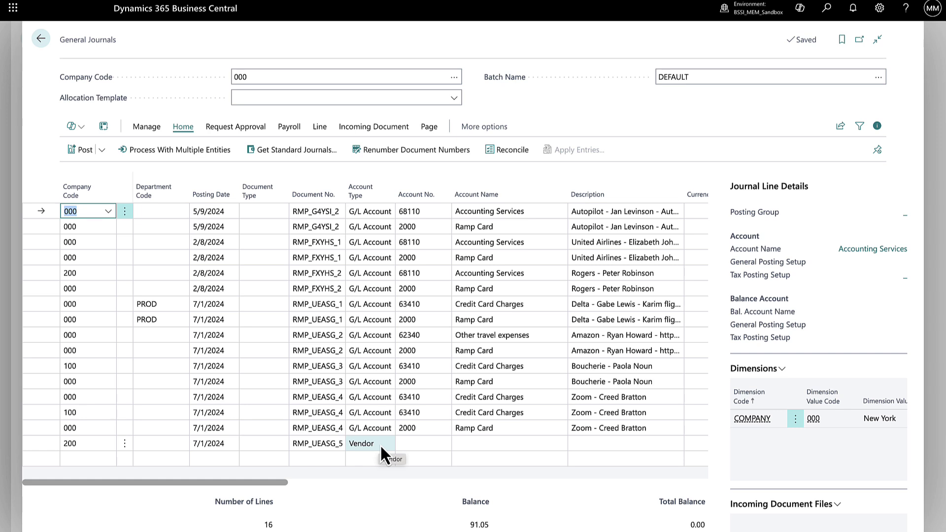
{"action": "left_click", "coordinate": [436, 444]}
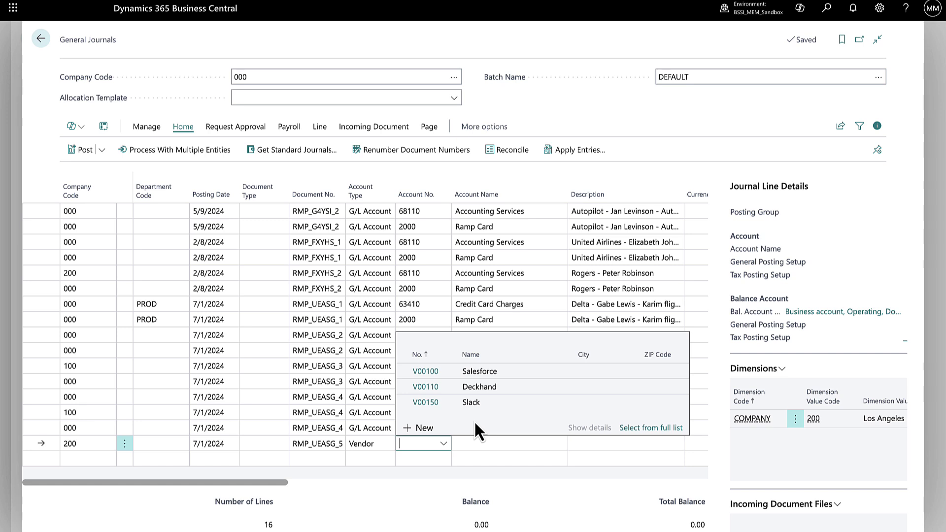
{"action": "left_click", "coordinate": [482, 373]}
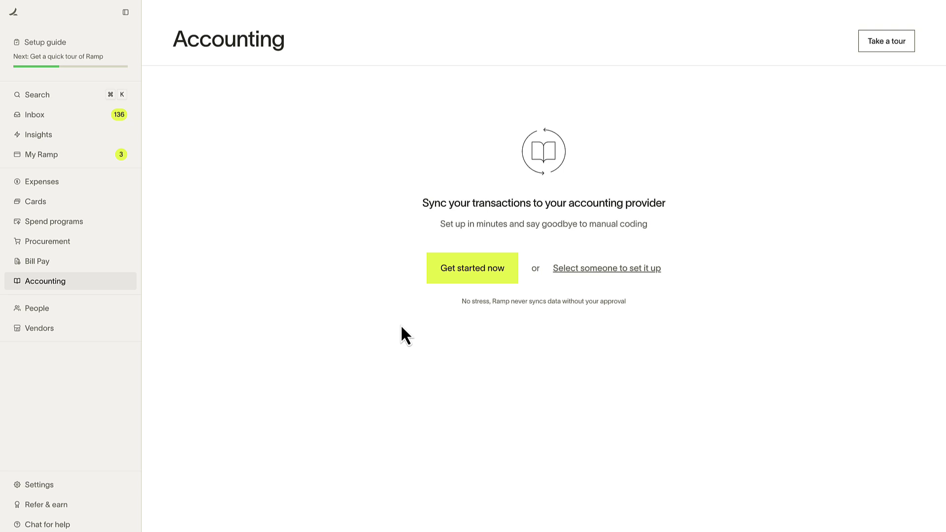
Connect Ramp to Business Central environment BSSI_MEM_Sandbox with company CRONUS USA, Inc
{"action": "left_click", "coordinate": [472, 268]}
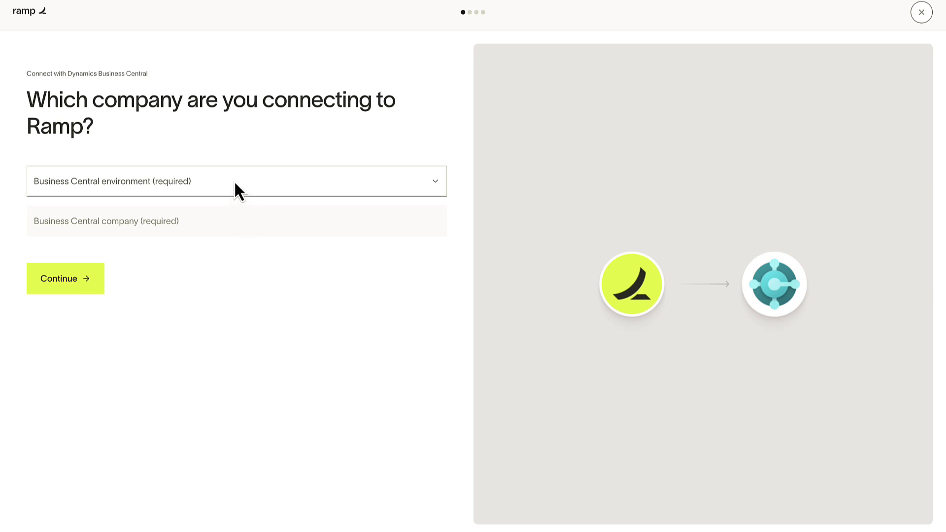
{"action": "left_click", "coordinate": [234, 179]}
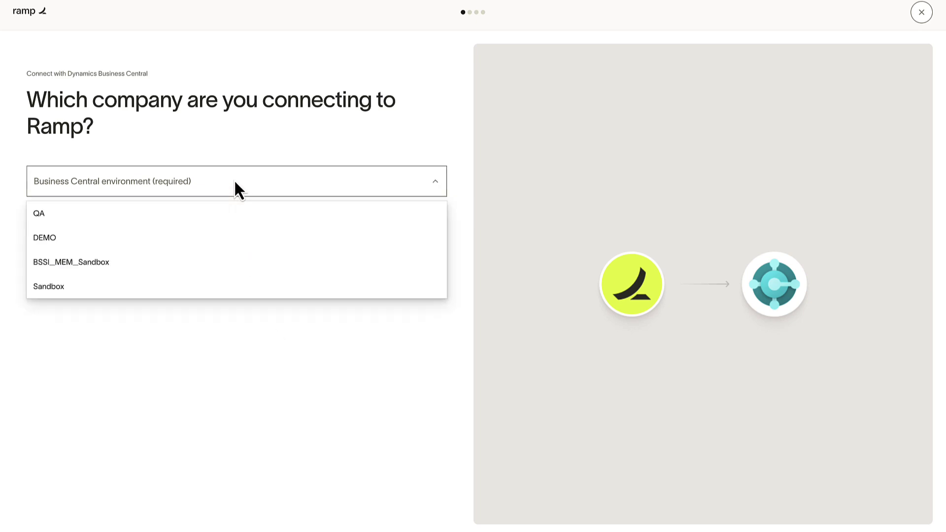
{"action": "left_click", "coordinate": [112, 264]}
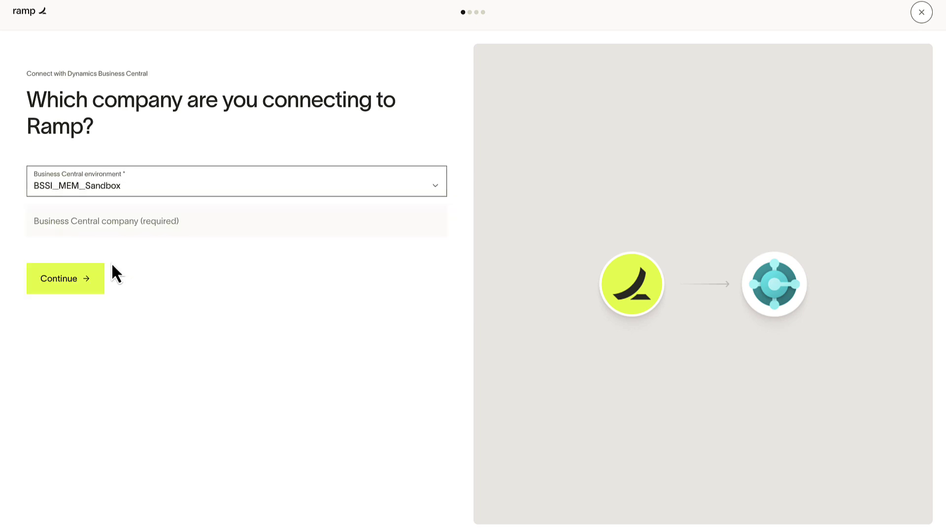
{"action": "left_click", "coordinate": [77, 291]}
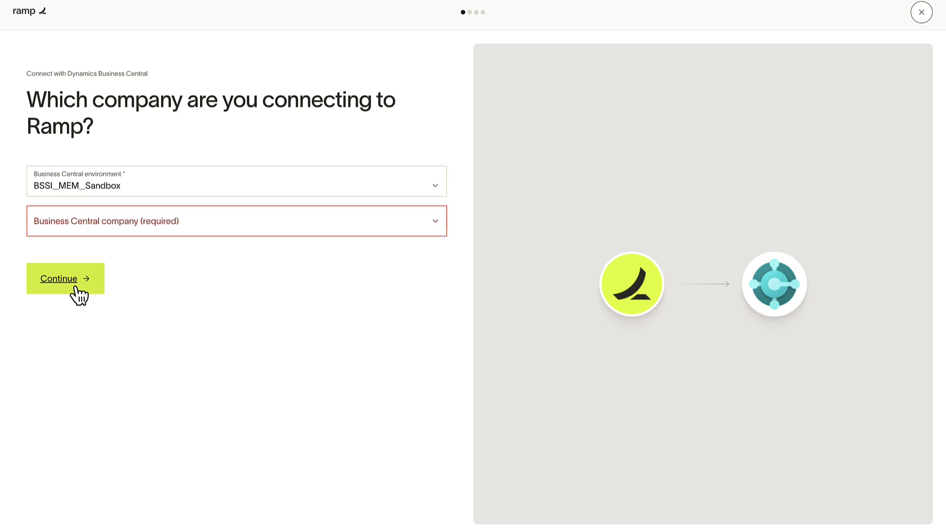
{"action": "left_click", "coordinate": [141, 223]}
{"action": "left_click", "coordinate": [126, 254]}
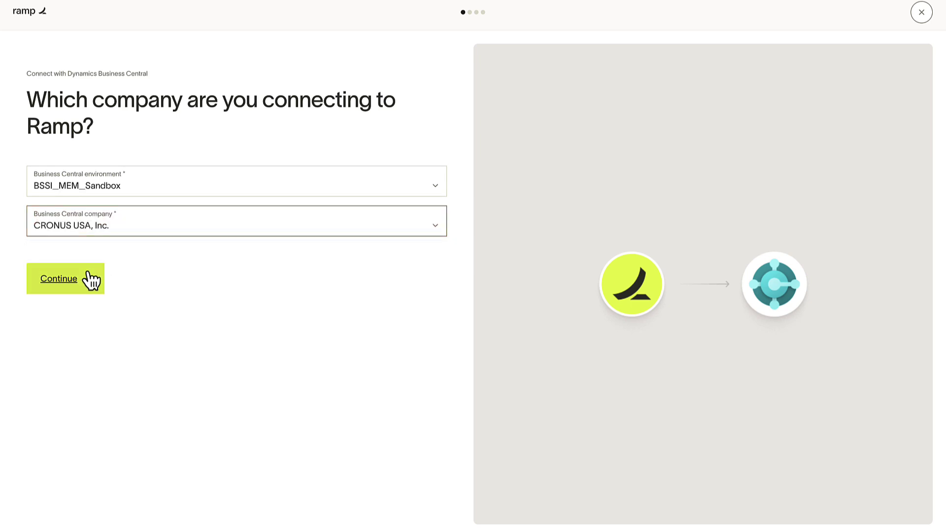
{"action": "left_click", "coordinate": [91, 277]}
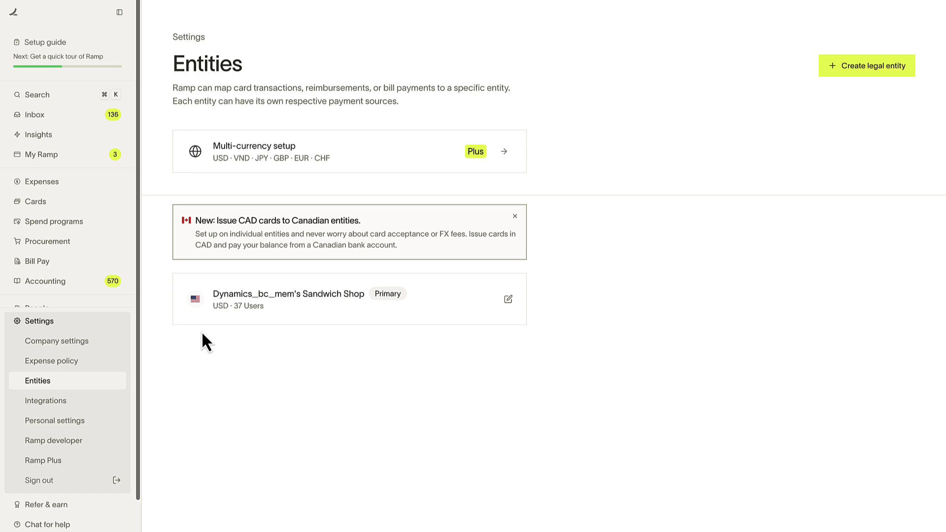
Open the Sandwich Shop entity, check subsidiaries without changing them, and view its Payments settings
{"action": "left_click", "coordinate": [492, 315]}
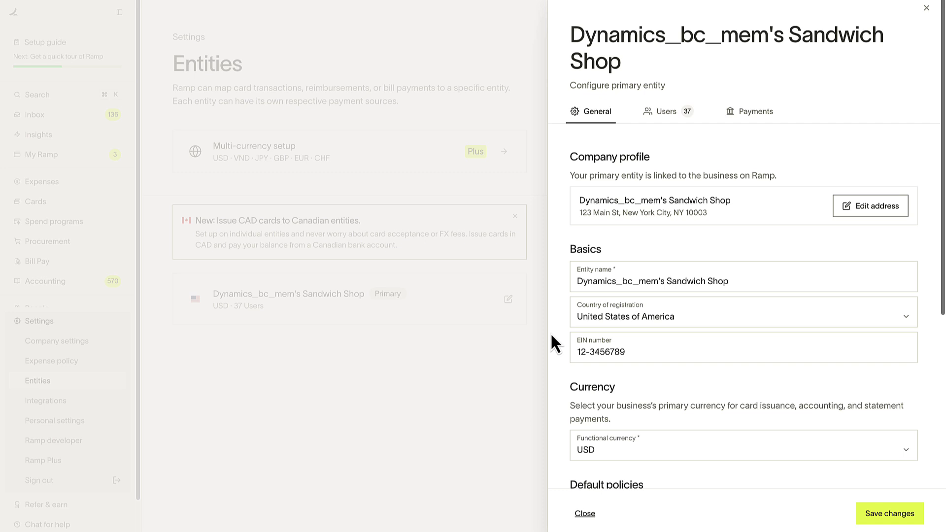
{"action": "scroll", "coordinate": [551, 336], "scroll_direction": "down", "scroll_amount": 5}
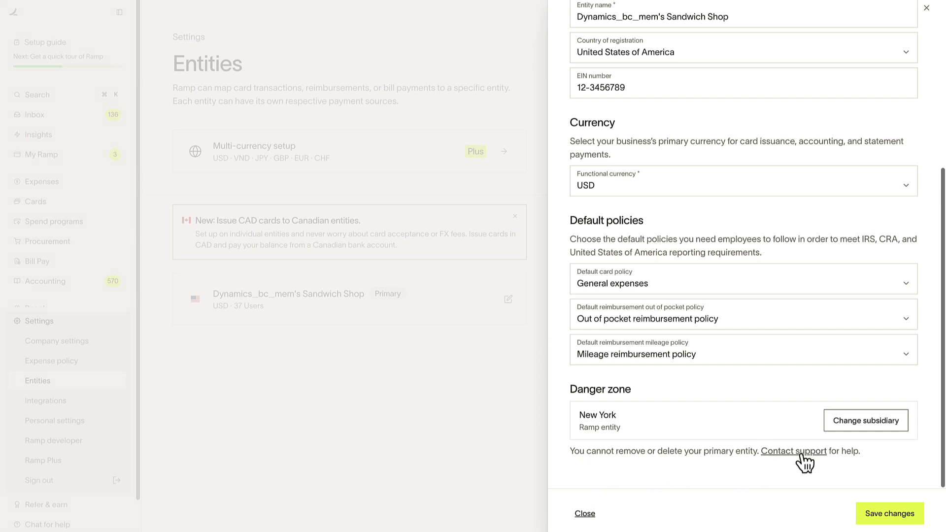
{"action": "left_click", "coordinate": [858, 428]}
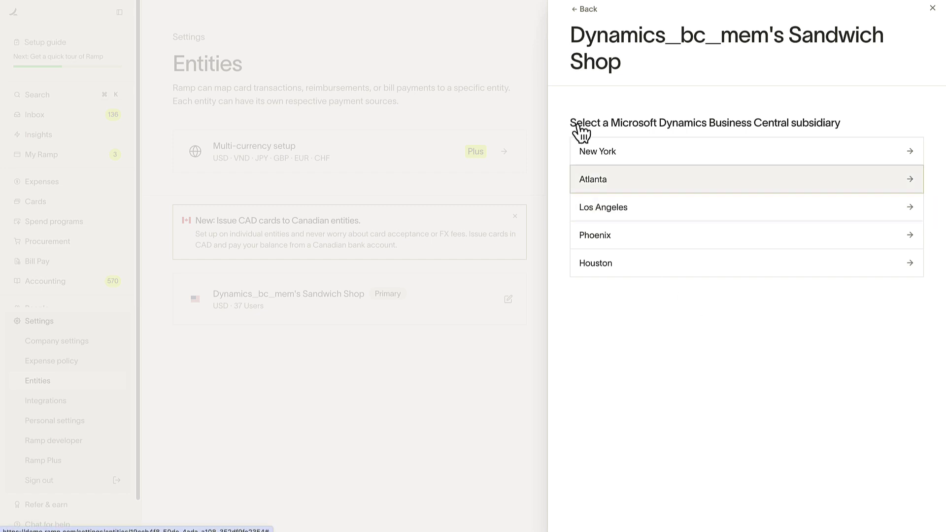
{"action": "left_click", "coordinate": [587, 11]}
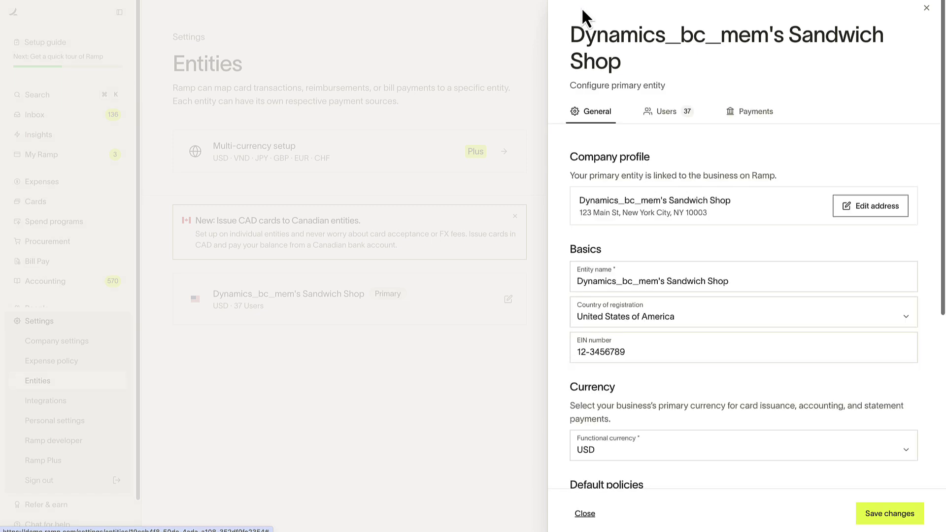
{"action": "left_click", "coordinate": [750, 116]}
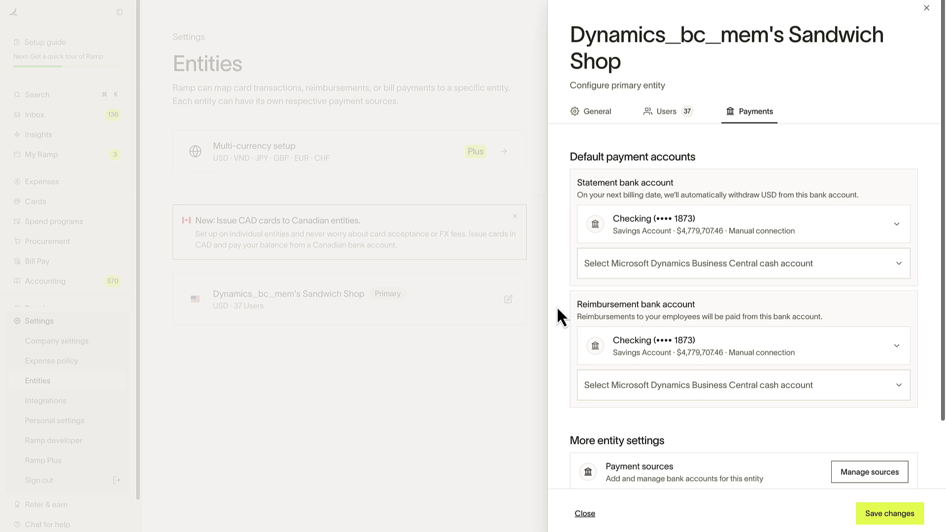
{"action": "scroll", "coordinate": [557, 306], "scroll_direction": "down", "scroll_amount": 2}
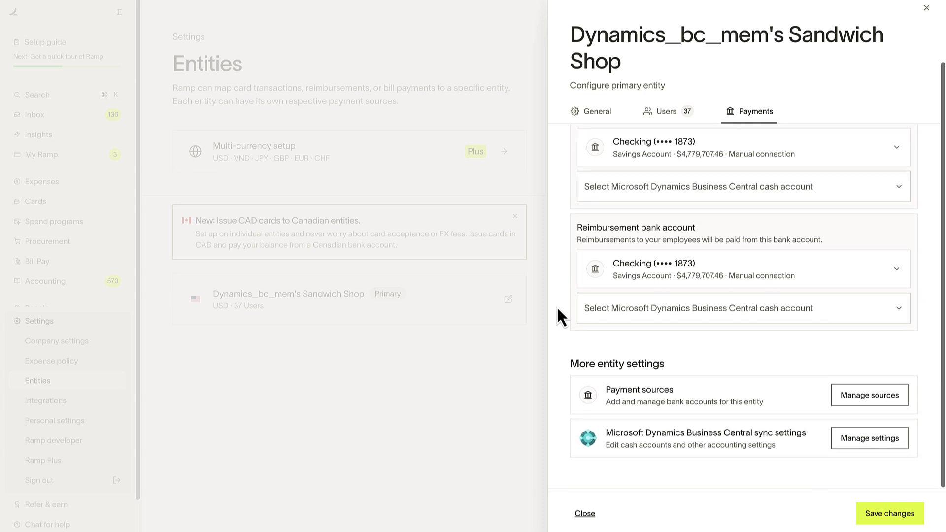
From the Accounting page, review which Business Central accounting fields sync to Ramp
{"action": "left_click", "coordinate": [527, 321]}
{"action": "left_click", "coordinate": [74, 289]}
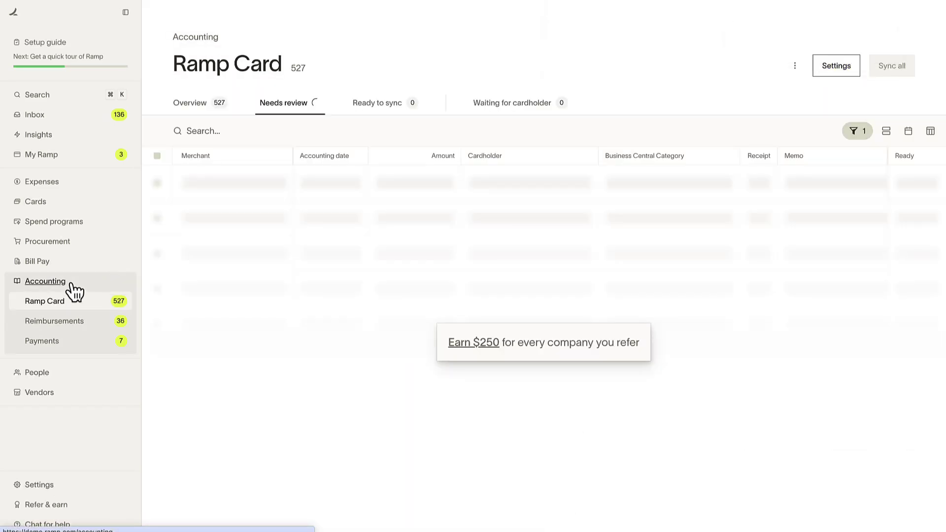
{"action": "left_click", "coordinate": [843, 70]}
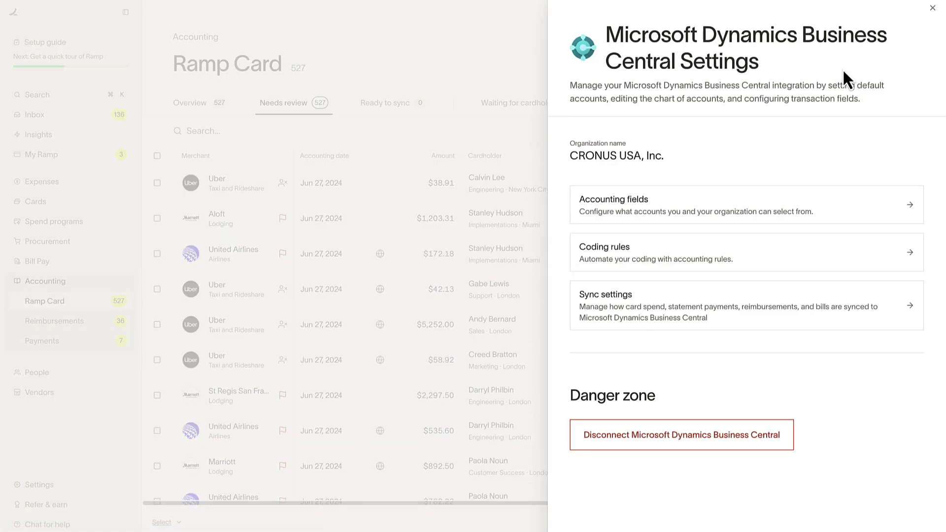
{"action": "left_click", "coordinate": [708, 219]}
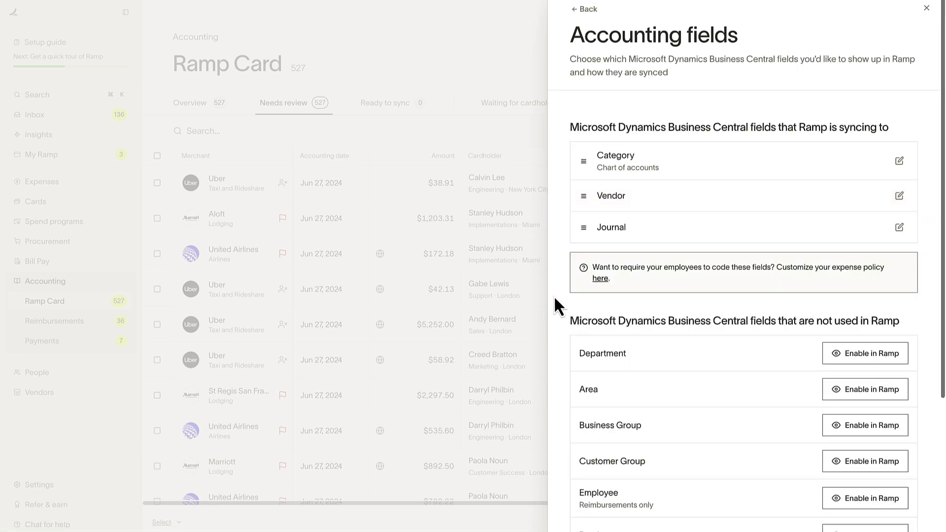
{"action": "scroll", "coordinate": [554, 294], "scroll_direction": "down", "scroll_amount": 3}
{"action": "scroll", "coordinate": [554, 296], "scroll_direction": "down", "scroll_amount": 1}
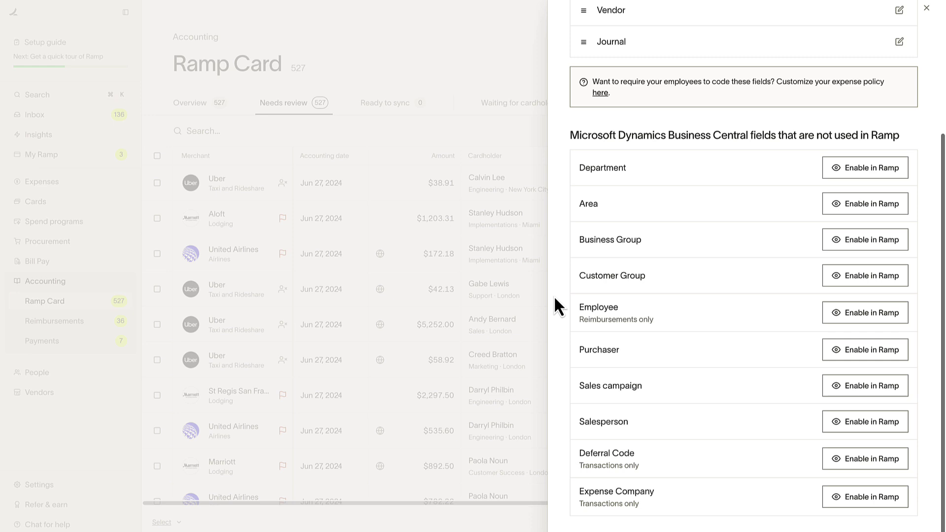
{"action": "scroll", "coordinate": [554, 298], "scroll_direction": "up", "scroll_amount": 5}
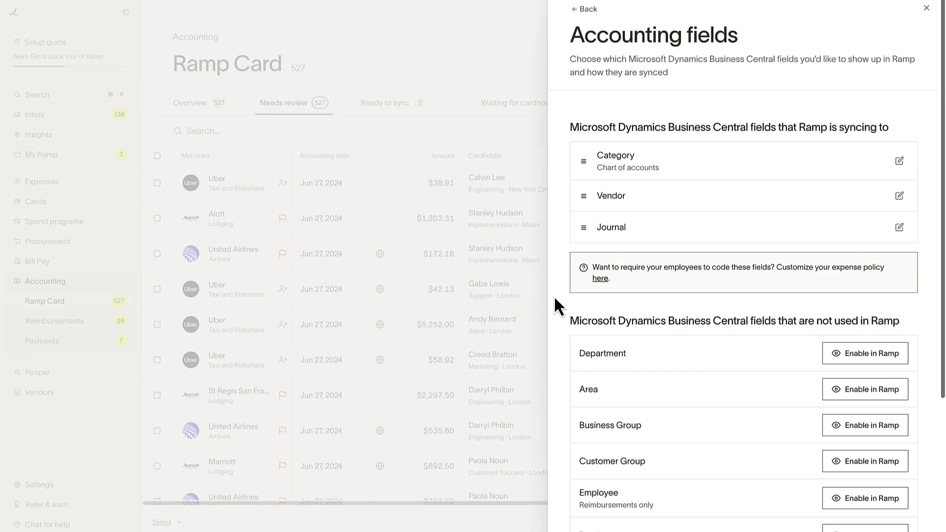
Review the Business Central coding rules, then the card spend sync settings
{"action": "left_click", "coordinate": [586, 9]}
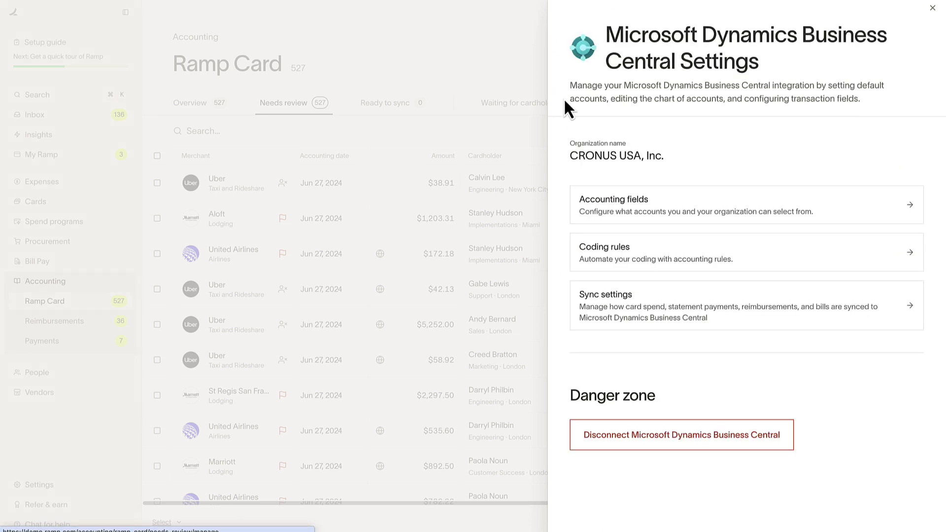
{"action": "left_click", "coordinate": [625, 262]}
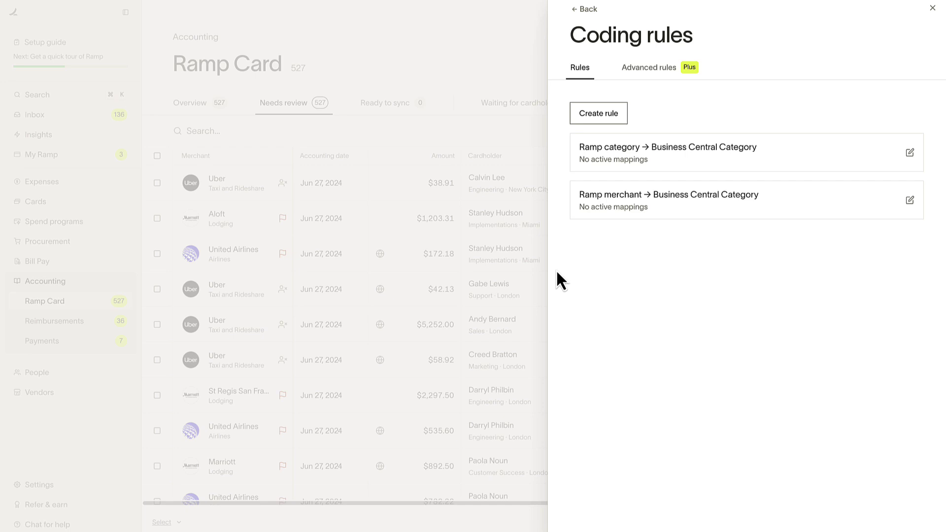
{"action": "left_click", "coordinate": [587, 10]}
{"action": "left_click", "coordinate": [620, 312]}
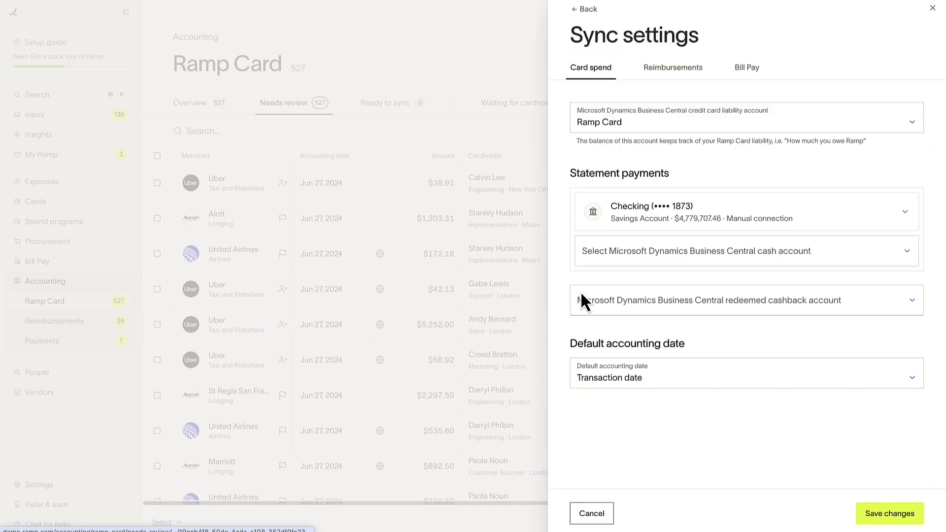